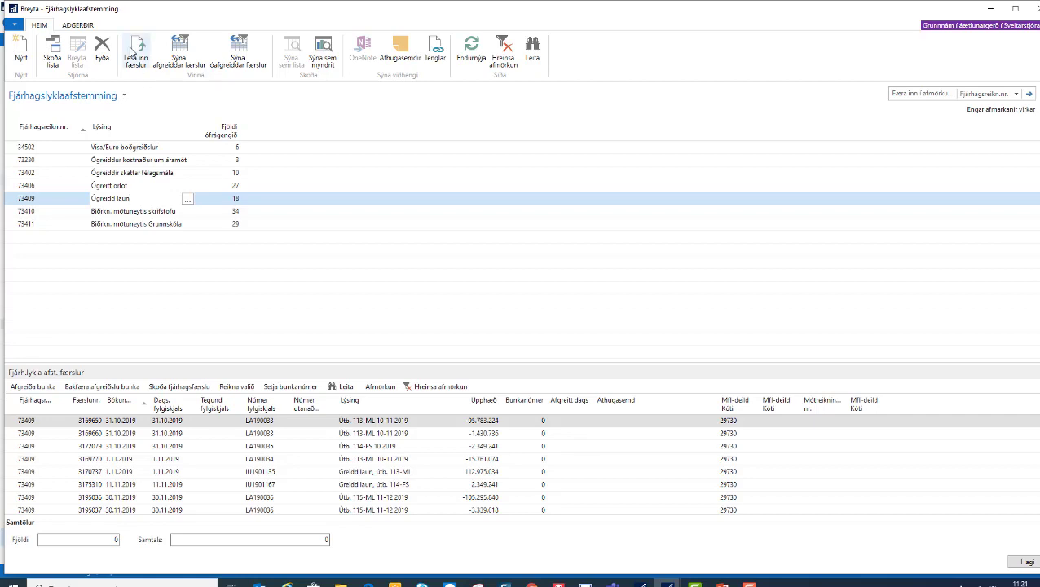
Read in new ledger entries for the reconciliation of account 73409 (Ógreidd laun)
{"action": "left_click", "coordinate": [135, 52]}
{"action": "left_click", "coordinate": [513, 309]}
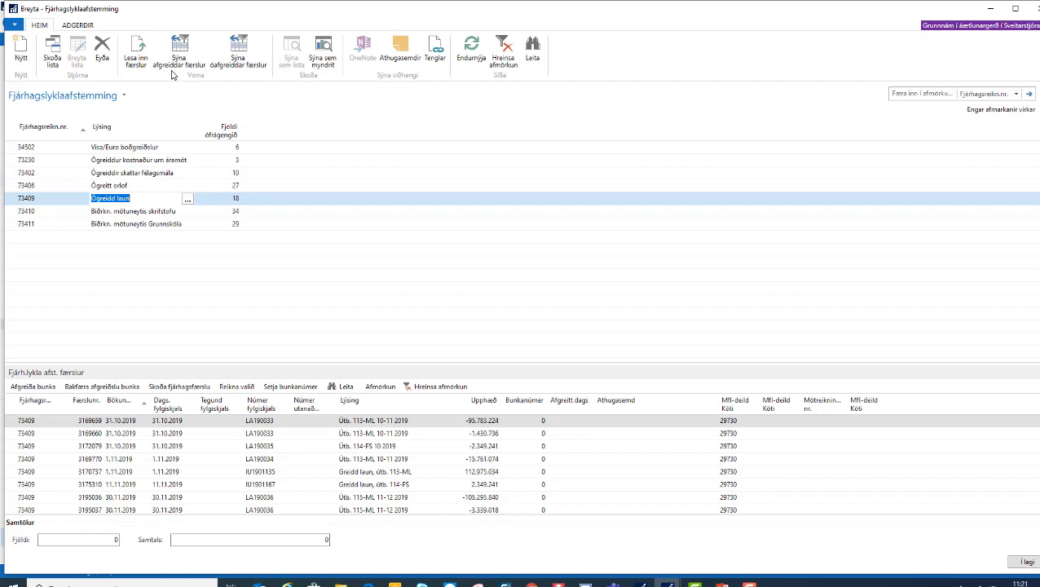
View the settled entries of account 73409, return to the unsettled ones, and inspect the ledger entry behind the first line
{"action": "left_click", "coordinate": [180, 45]}
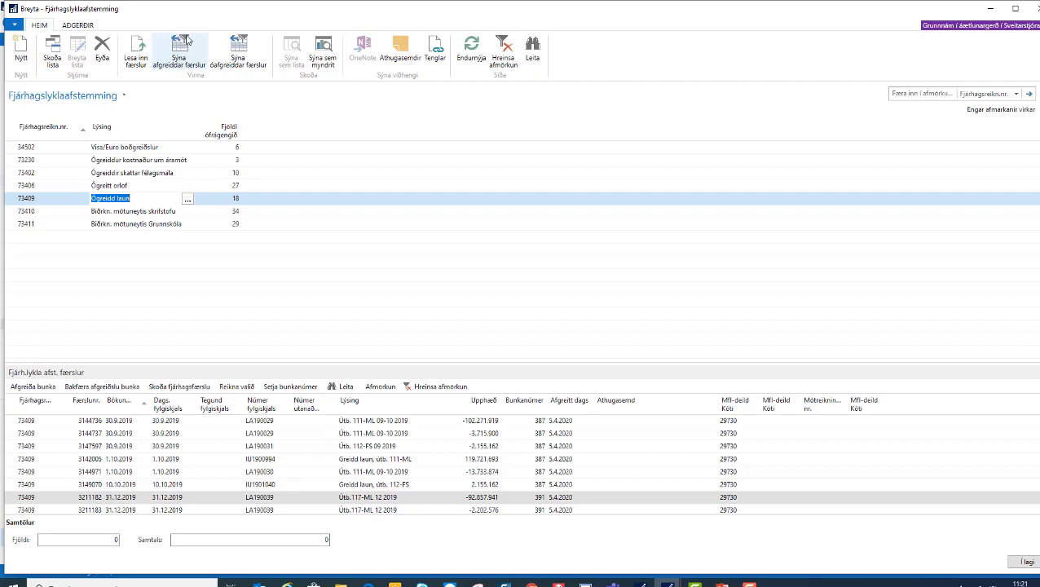
{"action": "left_click", "coordinate": [252, 65]}
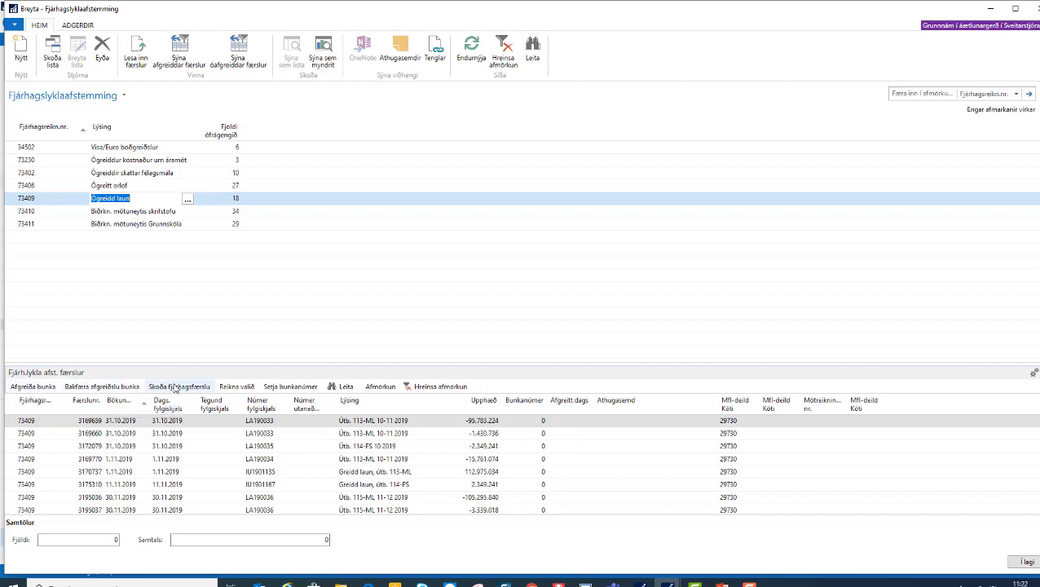
{"action": "left_click", "coordinate": [174, 388]}
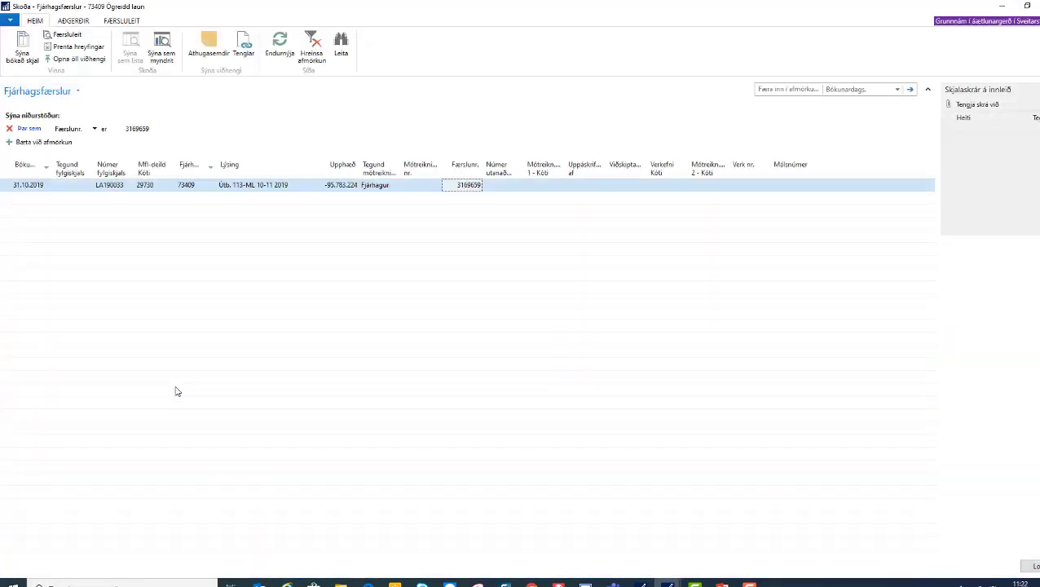
{"action": "key", "text": "Escape"}
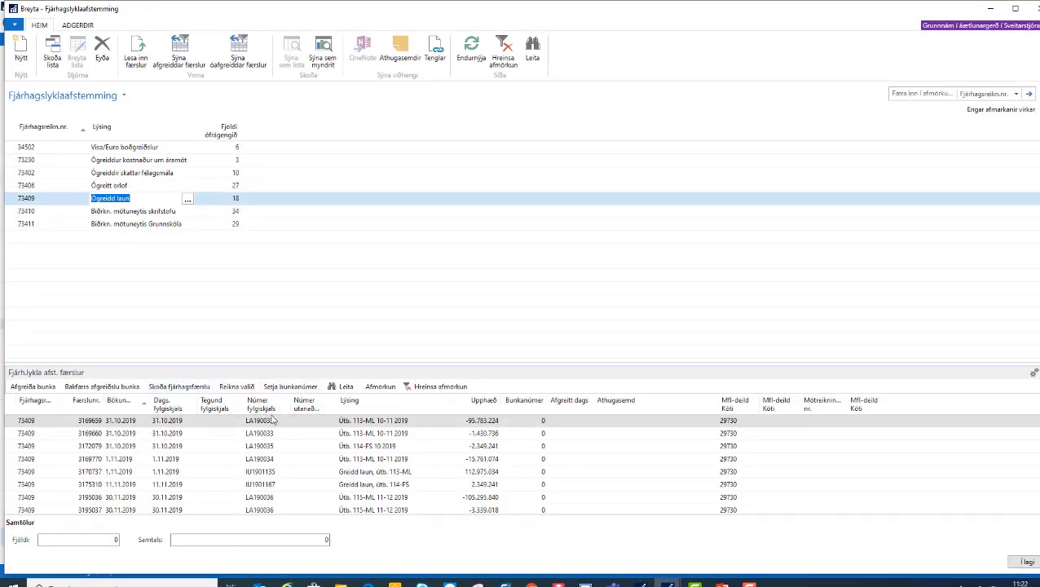
Assign a common batch number to the two matching 114-FS entries, 3172079 and 3175310, and settle the batch
{"action": "left_click", "coordinate": [13, 449]}
{"action": "left_click", "coordinate": [15, 488], "text": "ctrl"}
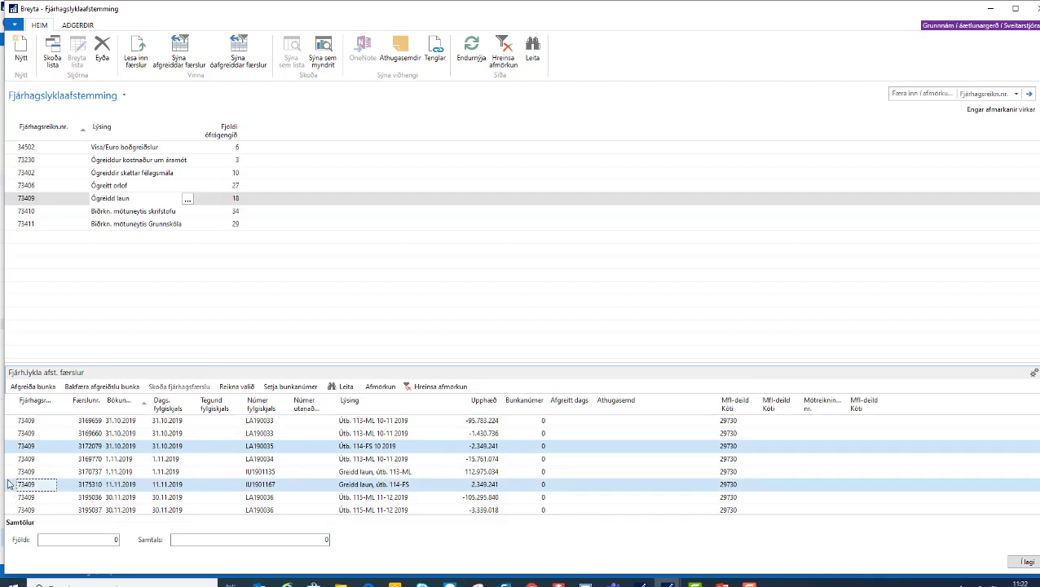
{"action": "left_click", "coordinate": [287, 387]}
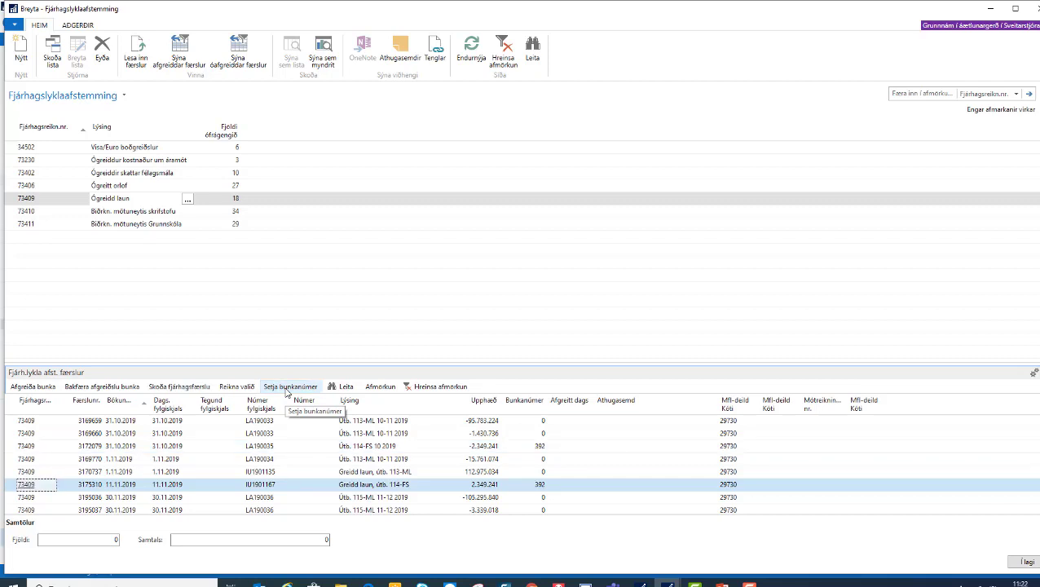
{"action": "left_click", "coordinate": [36, 392]}
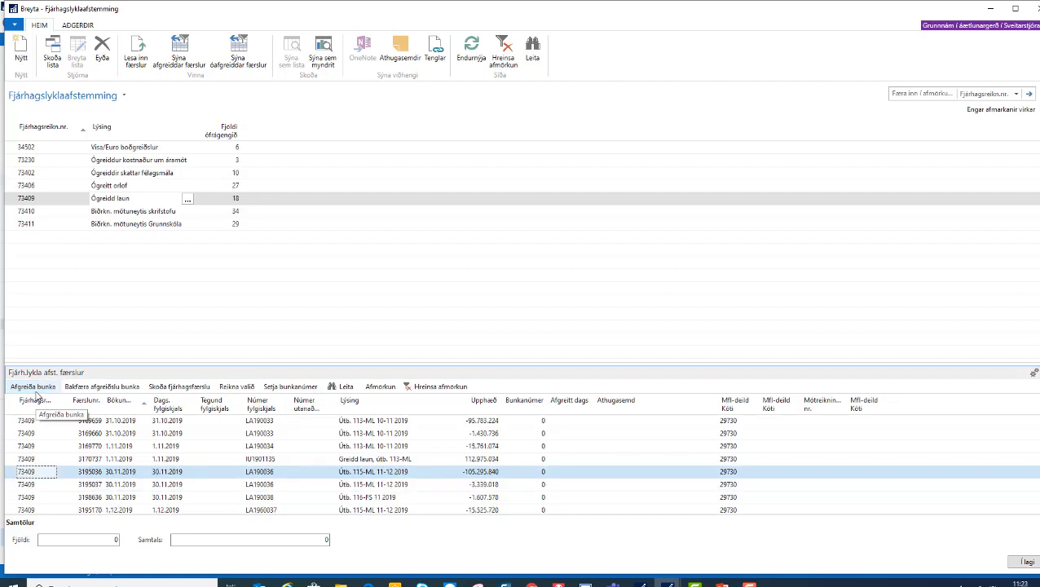
Calculate the sum of the four 113-ML entries, assign them a shared batch number and settle the batch
{"action": "left_click", "coordinate": [13, 422]}
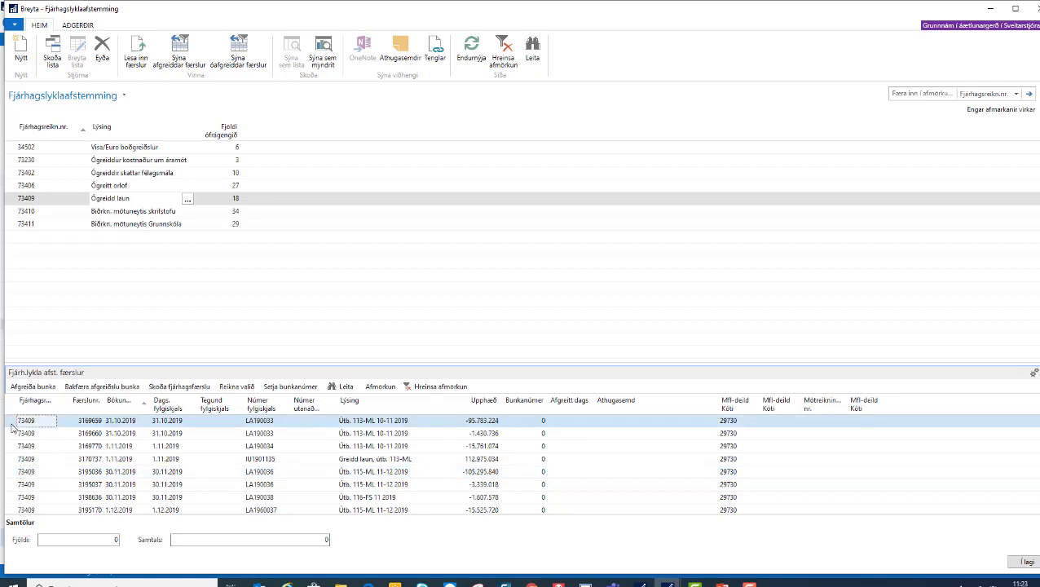
{"action": "left_click", "coordinate": [118, 408]}
{"action": "left_click", "coordinate": [118, 408]}
{"action": "left_click_drag", "start_coordinate": [14, 422], "coordinate": [27, 463]}
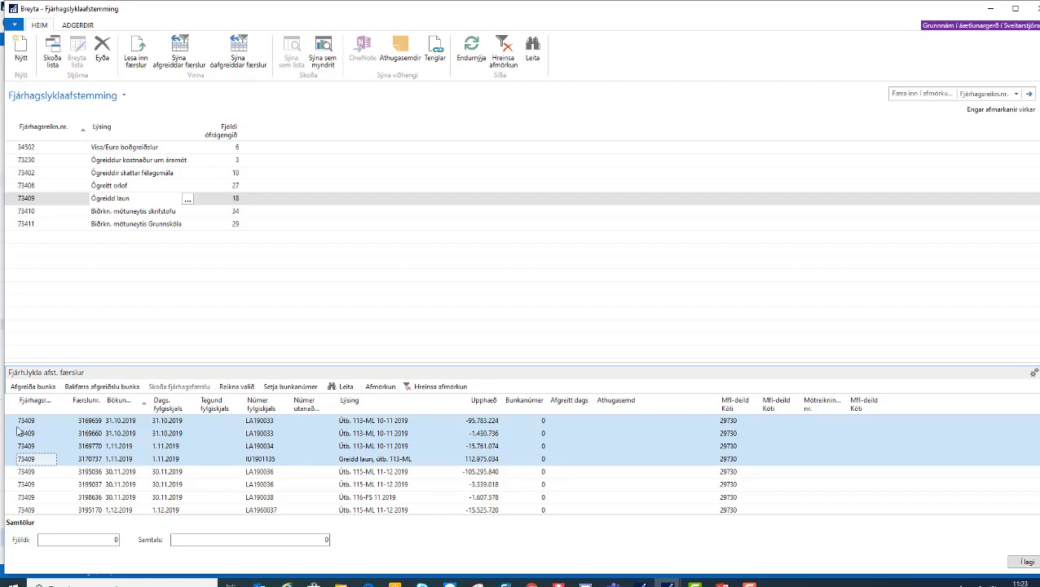
{"action": "left_click", "coordinate": [229, 389]}
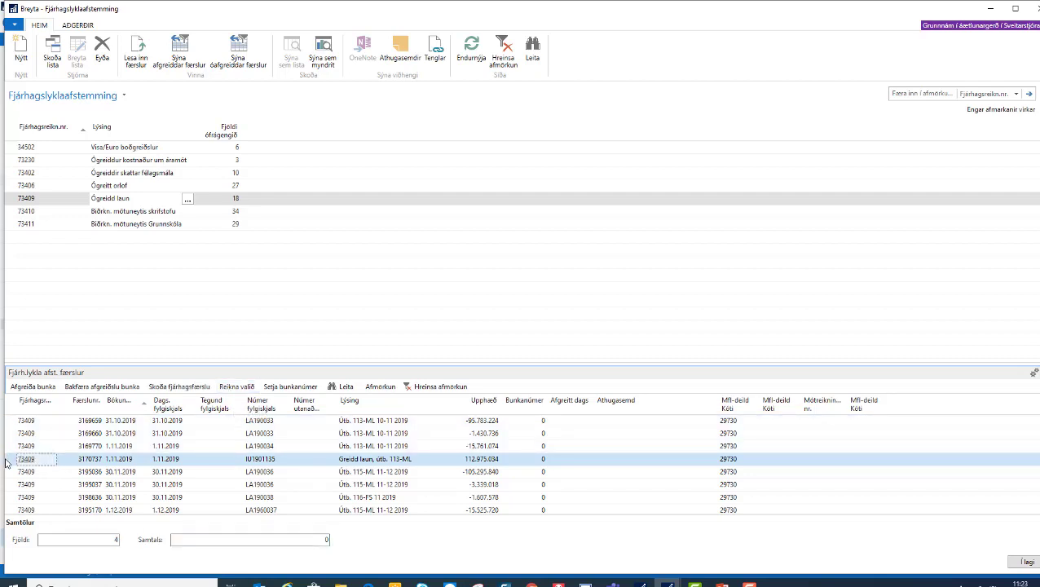
{"action": "left_click_drag", "start_coordinate": [8, 461], "coordinate": [10, 428]}
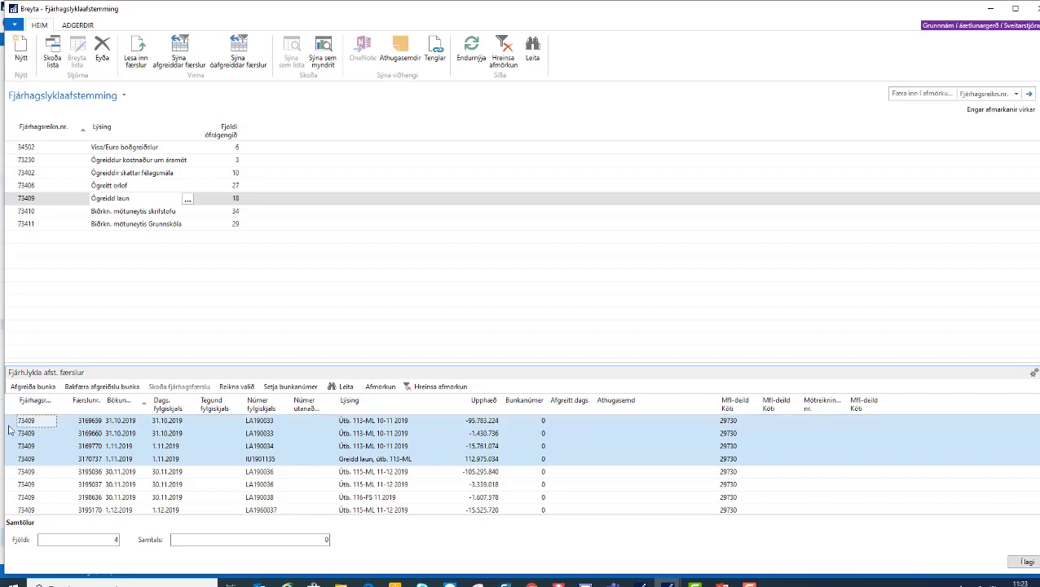
{"action": "left_click", "coordinate": [281, 386]}
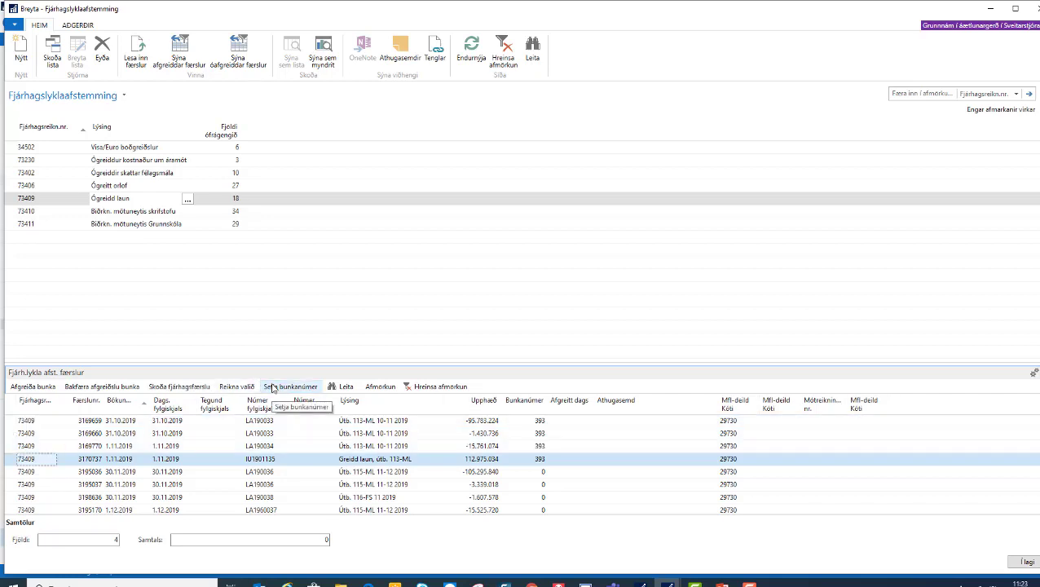
{"action": "left_click", "coordinate": [37, 387]}
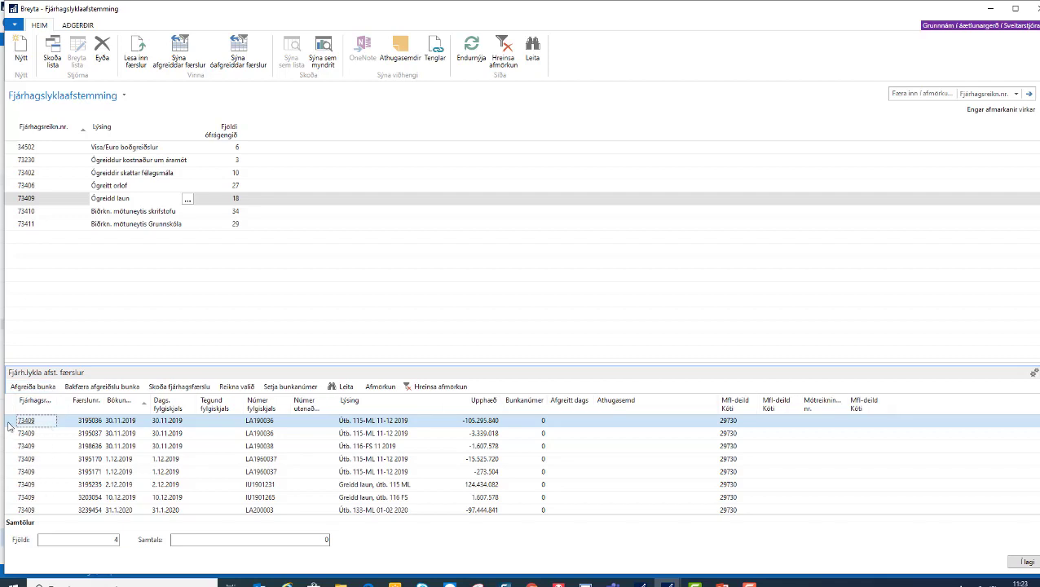
Calculate the sum of the first six entries, and settle the 115-ML and 116-FS entries, including 3203054, as one numbered batch
{"action": "left_click_drag", "start_coordinate": [16, 423], "coordinate": [25, 484]}
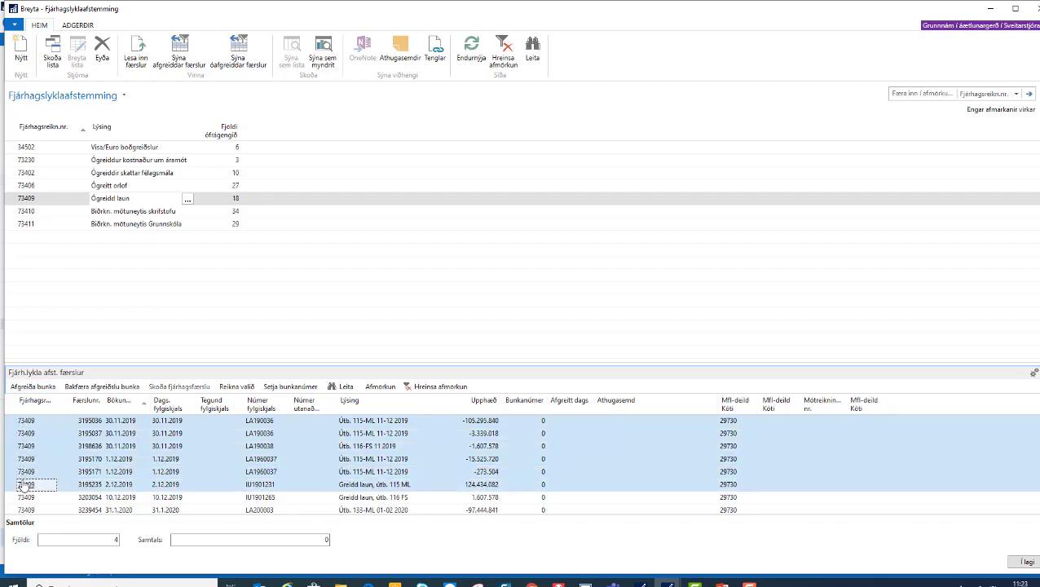
{"action": "left_click", "coordinate": [236, 387]}
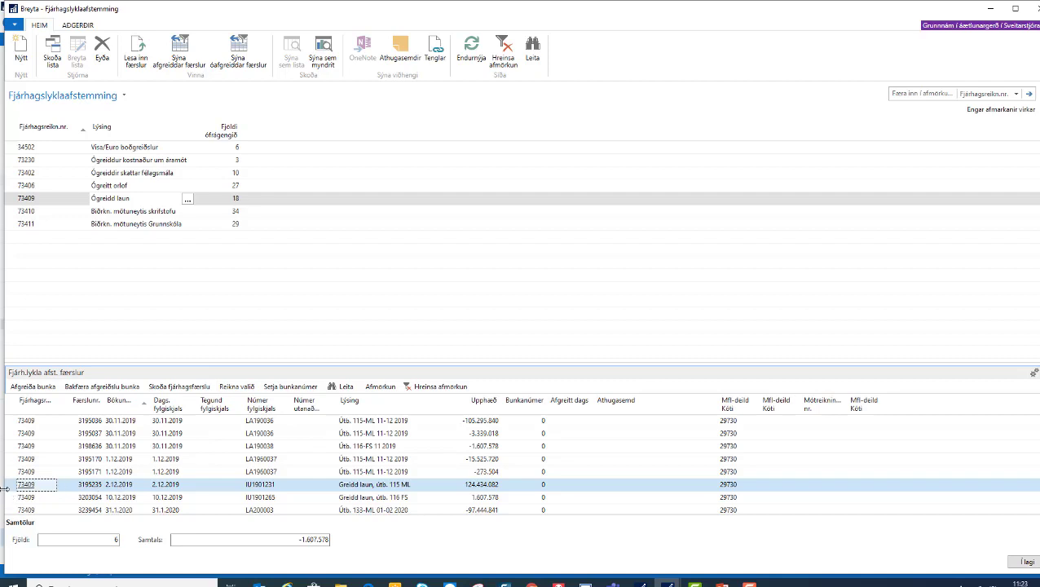
{"action": "left_click_drag", "start_coordinate": [9, 488], "coordinate": [13, 459]}
{"action": "left_click", "coordinate": [10, 433], "text": "ctrl"}
{"action": "left_click", "coordinate": [10, 424], "text": "ctrl"}
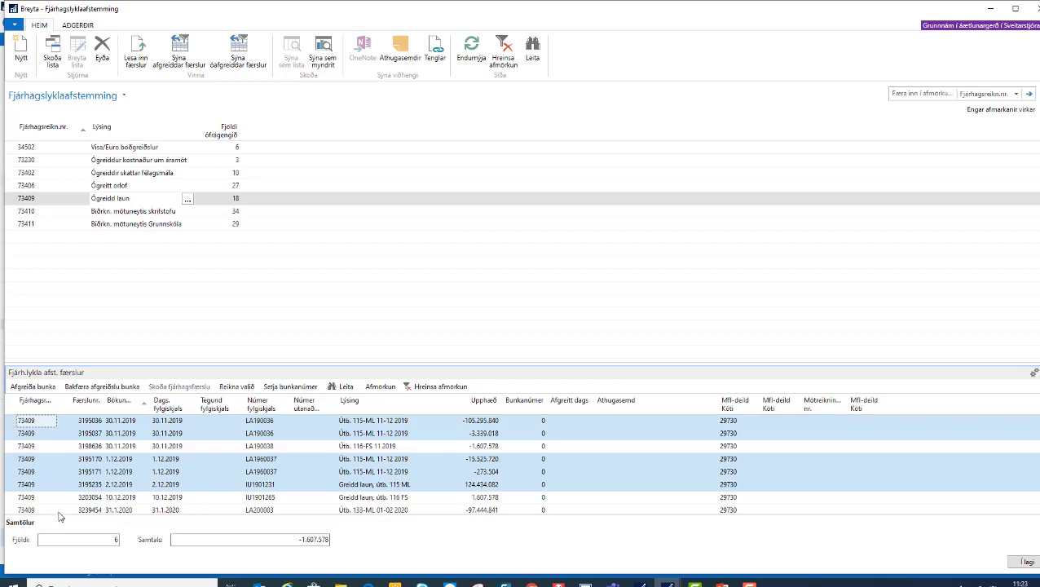
{"action": "left_click", "coordinate": [11, 499], "text": "ctrl"}
{"action": "left_click", "coordinate": [12, 445], "text": "ctrl"}
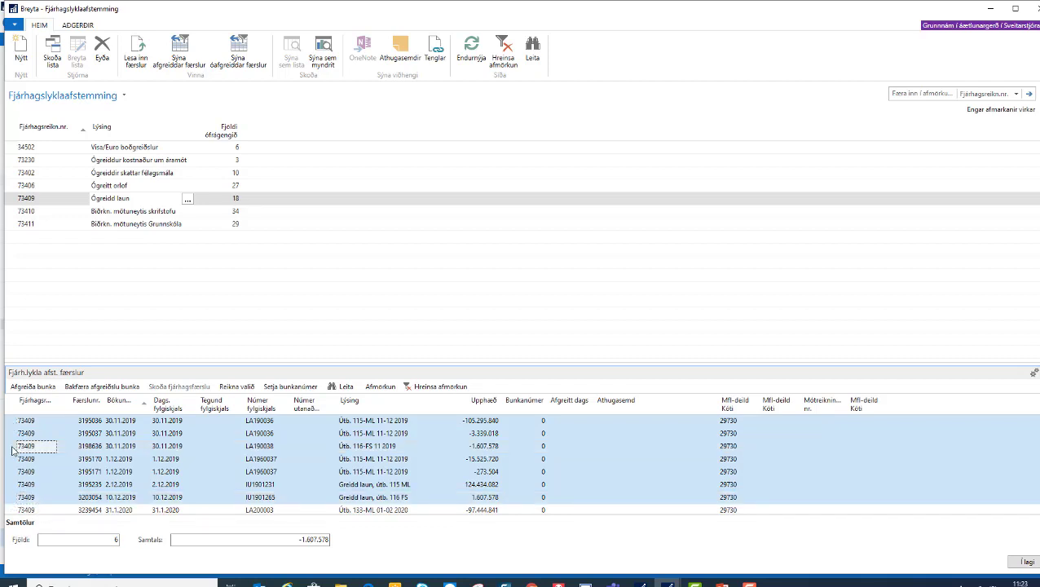
{"action": "left_click", "coordinate": [282, 389]}
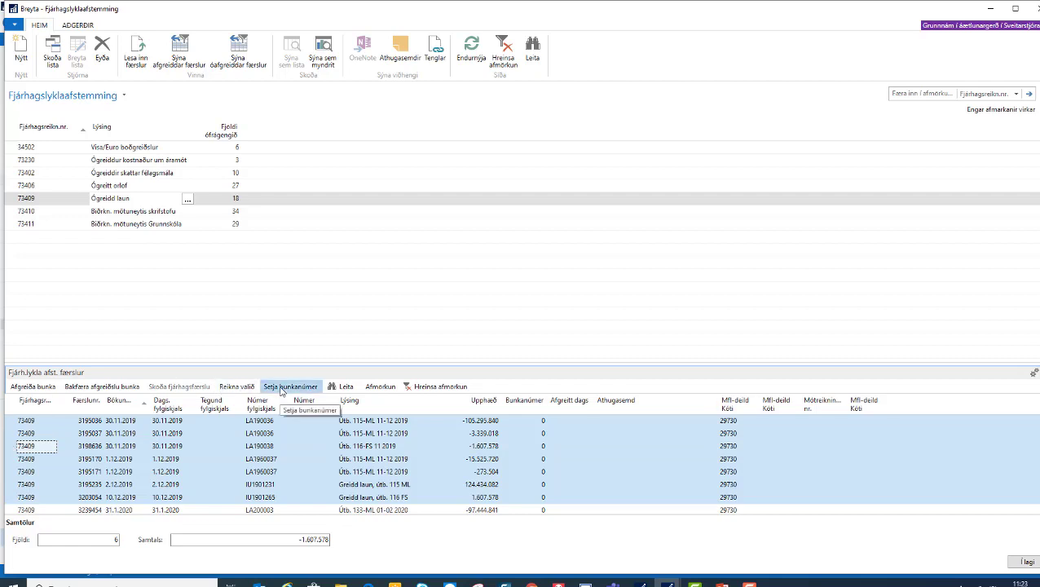
{"action": "left_click", "coordinate": [30, 388]}
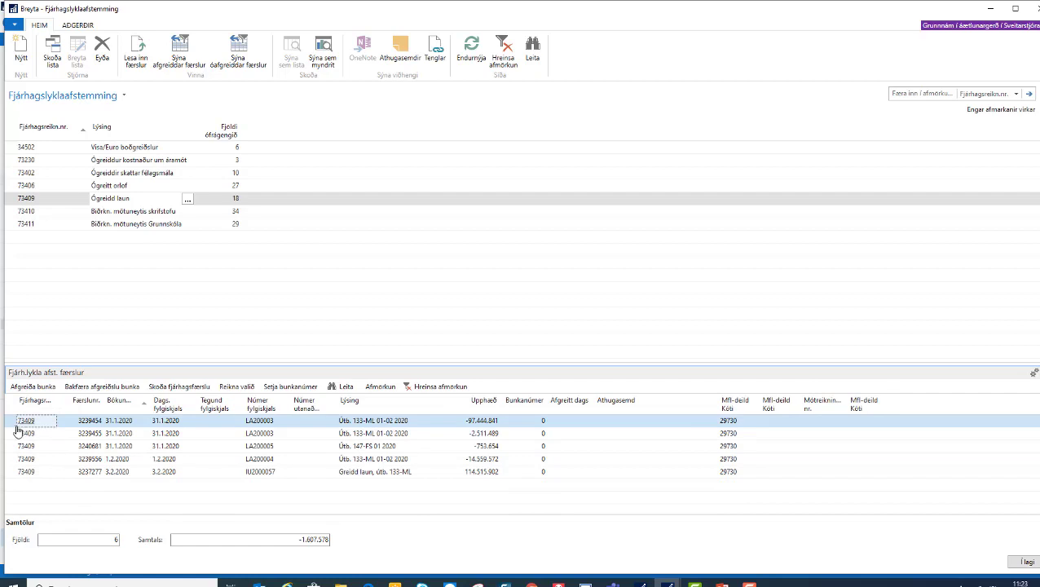
Calculate the sum of the five remaining 2020 entries, and settle only the four 133-ML entries as one numbered batch
{"action": "left_click_drag", "start_coordinate": [14, 425], "coordinate": [21, 473]}
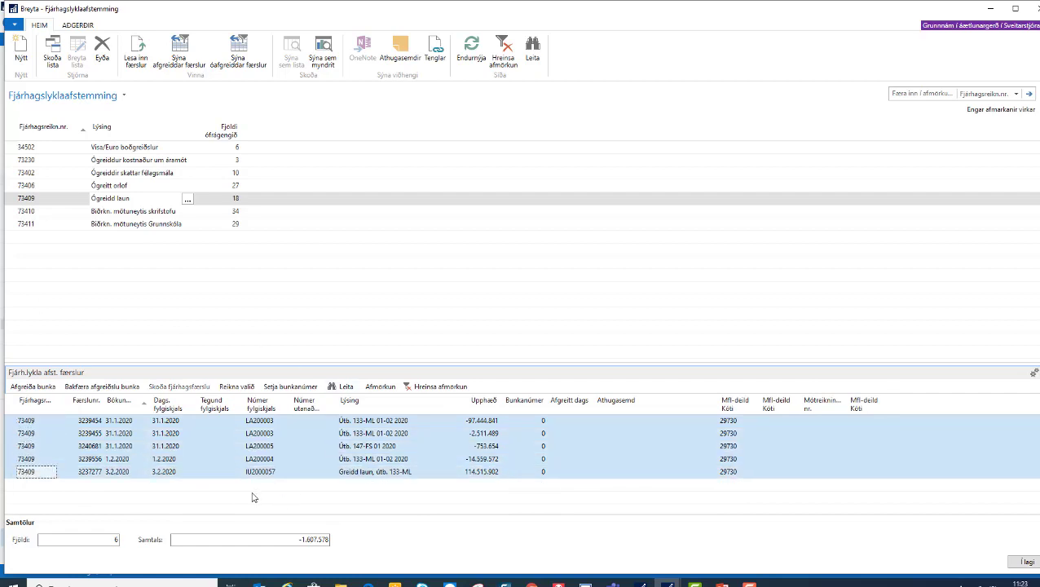
{"action": "left_click", "coordinate": [245, 388]}
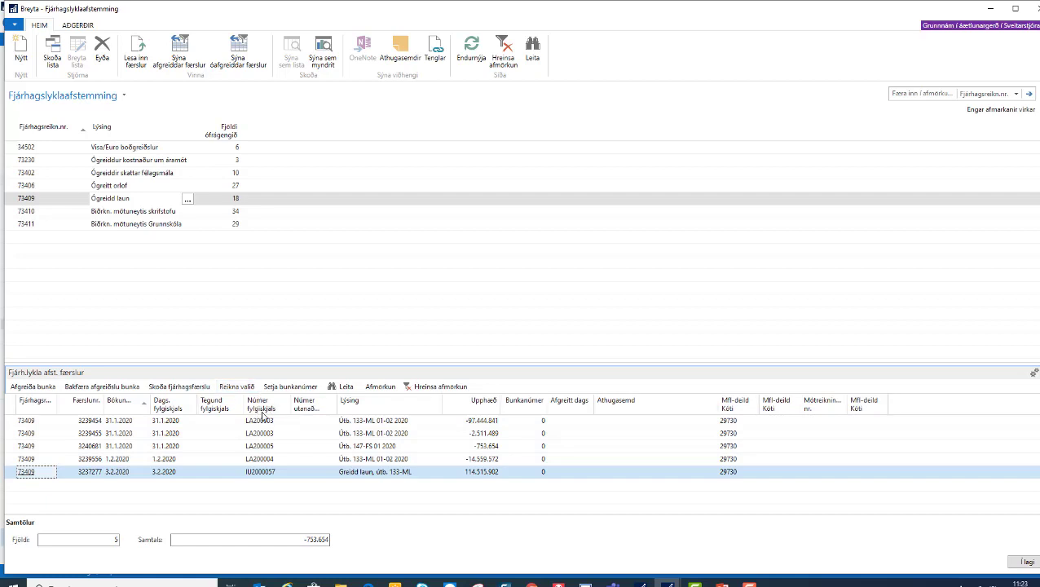
{"action": "left_click", "coordinate": [12, 459], "text": "ctrl"}
{"action": "left_click", "coordinate": [12, 433], "text": "ctrl"}
{"action": "left_click", "coordinate": [13, 420], "text": "ctrl"}
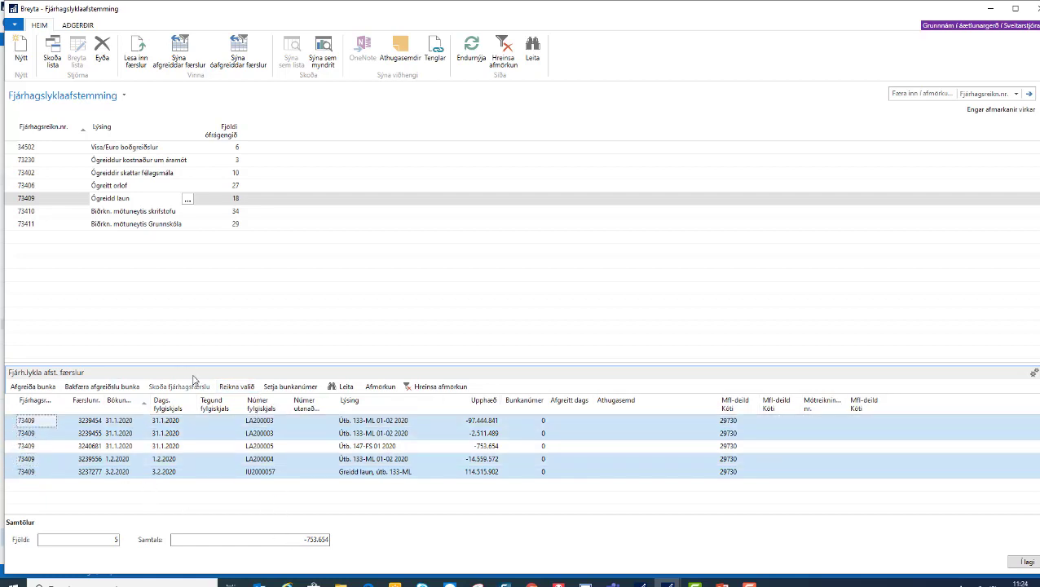
{"action": "left_click", "coordinate": [290, 388]}
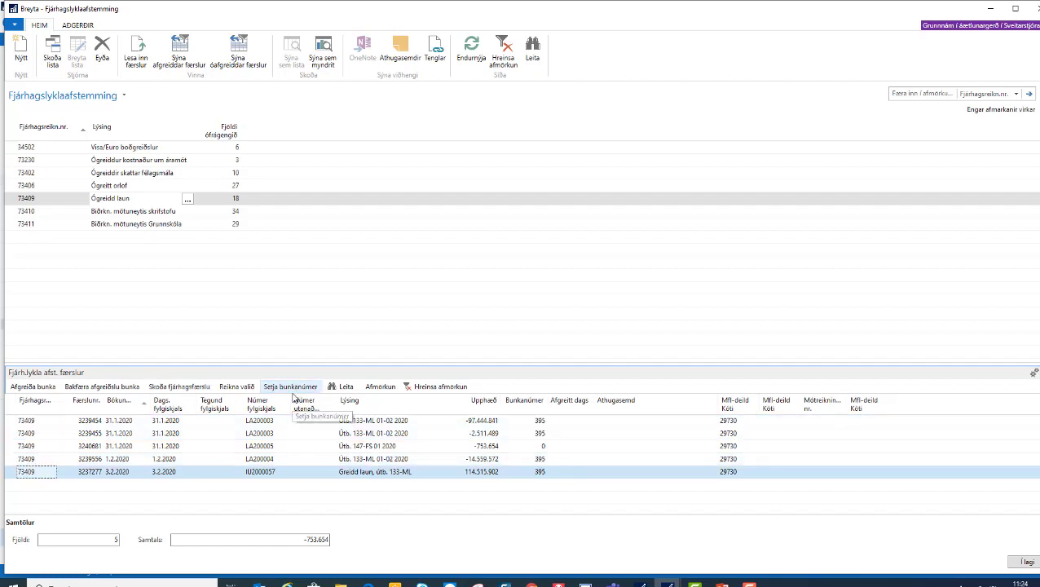
{"action": "left_click", "coordinate": [25, 388]}
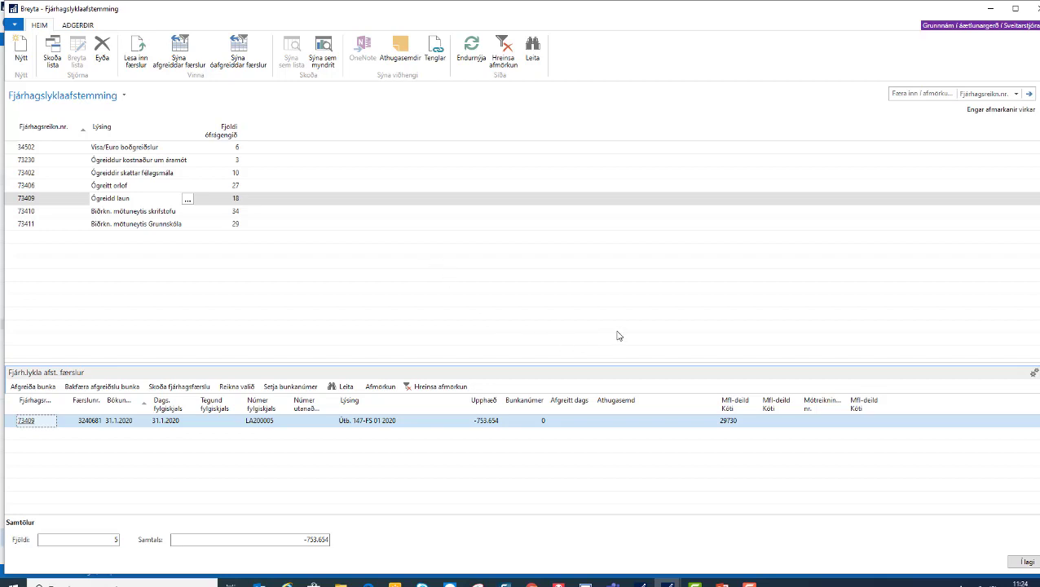
Reverse the settlement of the 133-ML batch from the settled entries sorted by newest posting date, and return to the unsettled entries
{"action": "left_click", "coordinate": [179, 59]}
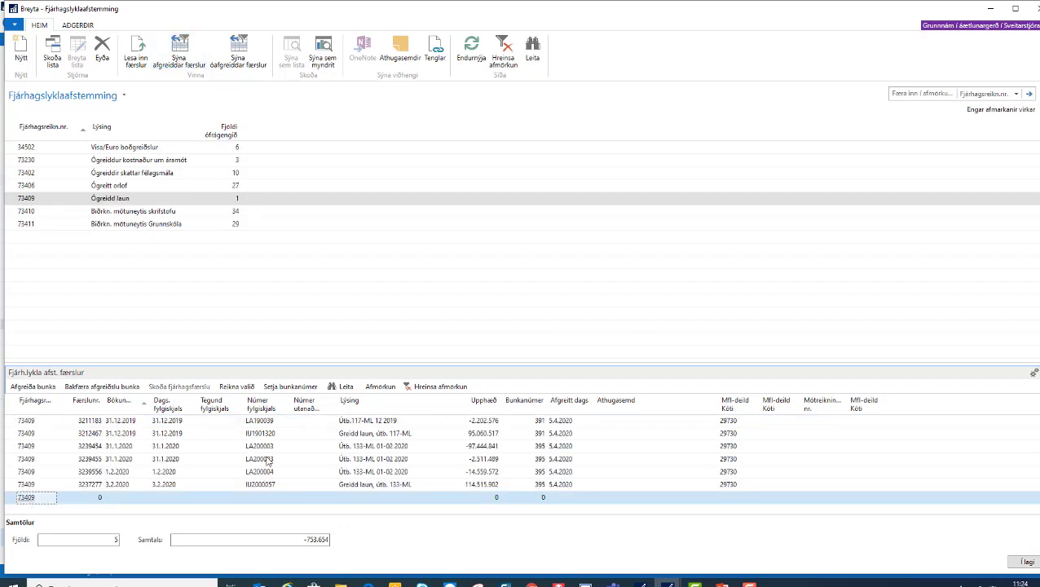
{"action": "left_click", "coordinate": [126, 409]}
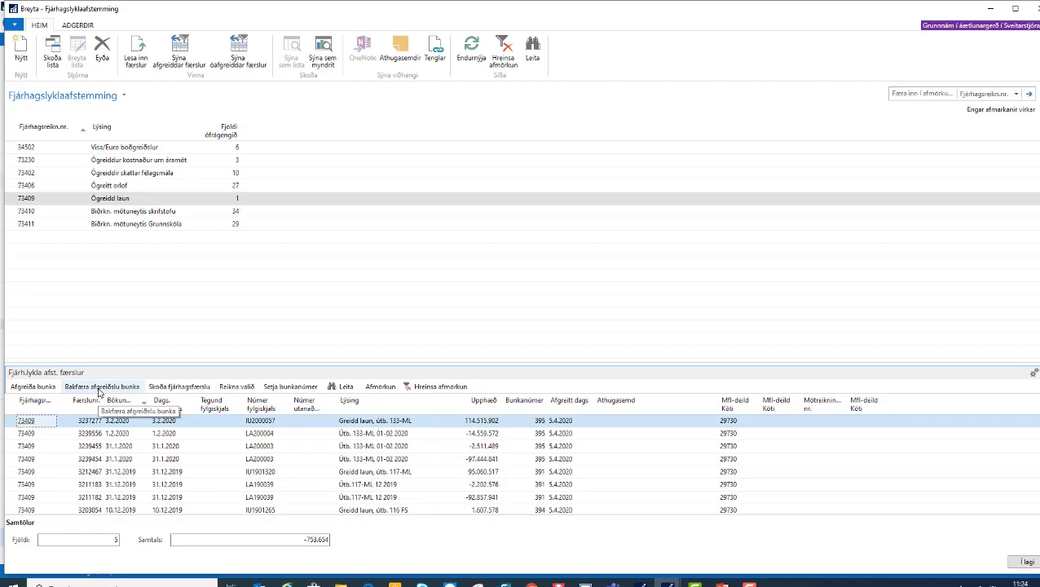
{"action": "left_click", "coordinate": [100, 387]}
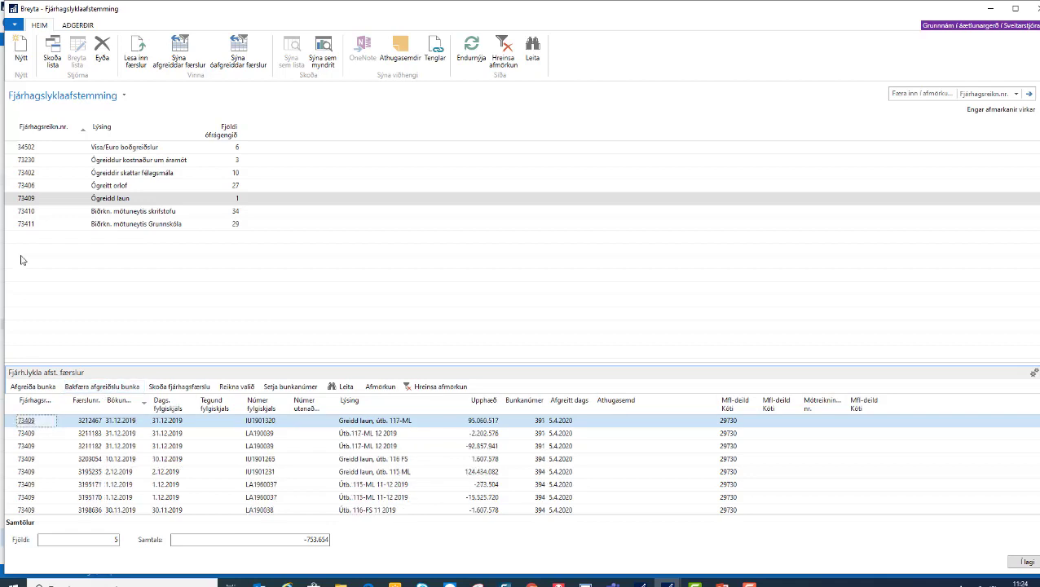
{"action": "left_click", "coordinate": [250, 67]}
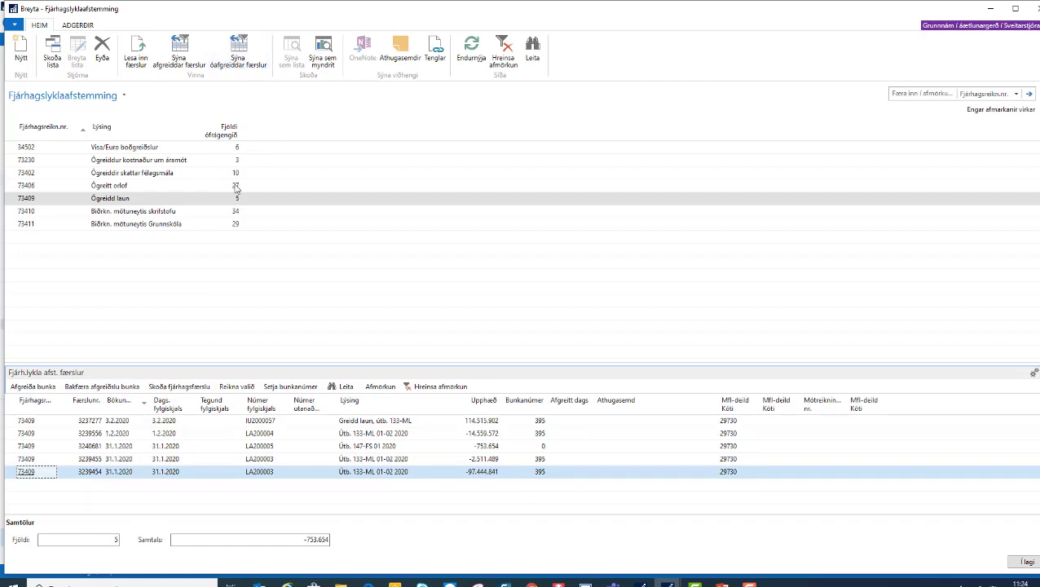
Sort the unsettled entries by batch number, set the batch number of the four 133-ML entries to 0, and close the reconciliation with OK
{"action": "left_click", "coordinate": [519, 400]}
{"action": "left_click", "coordinate": [523, 434]}
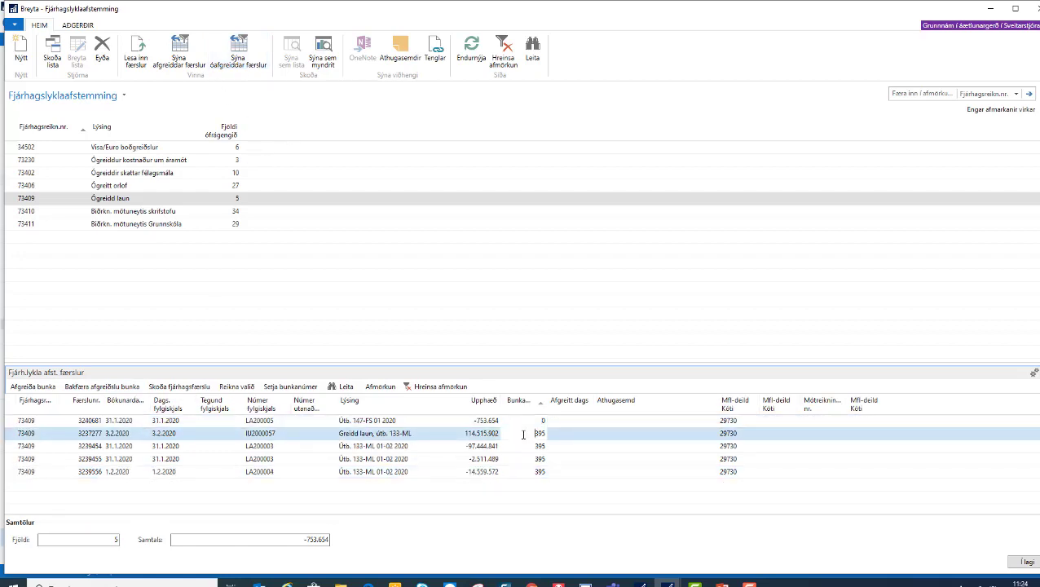
{"action": "type", "text": "0"}
{"action": "key", "text": "Down"}
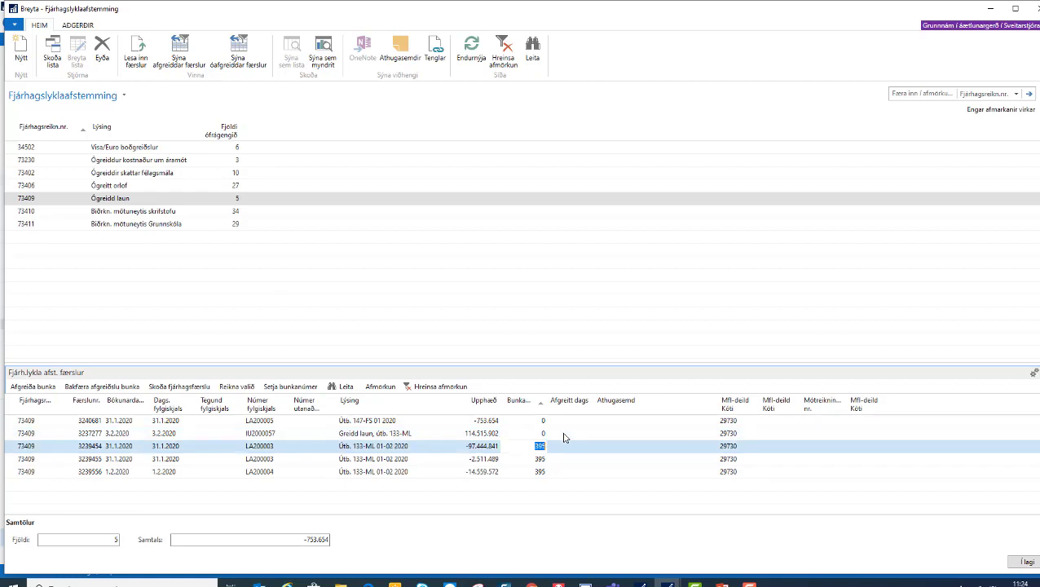
{"action": "type", "text": "0"}
{"action": "key", "text": "Down"}
{"action": "type", "text": "0"}
{"action": "key", "text": "Down"}
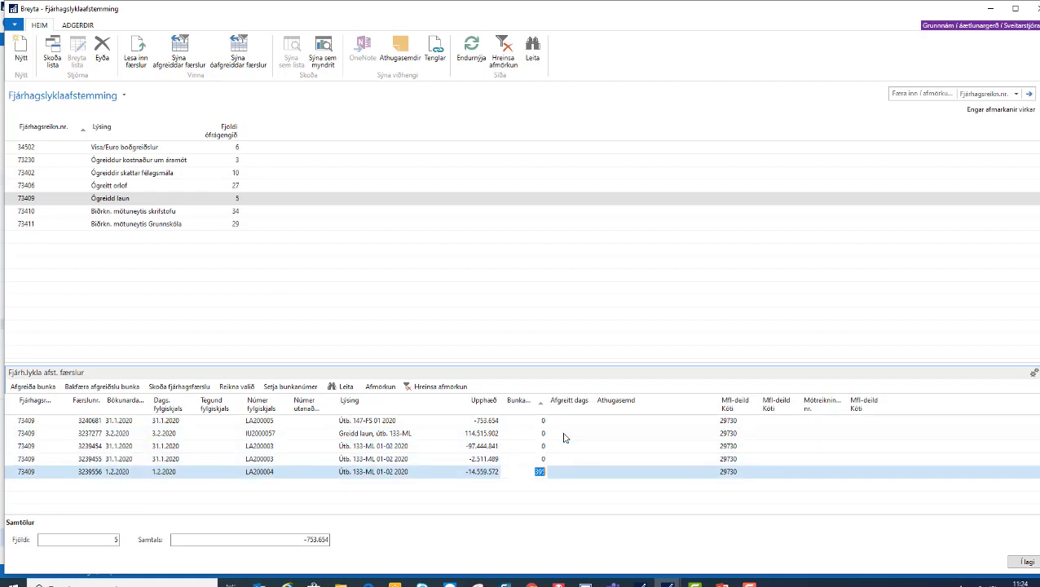
{"action": "type", "text": "0"}
{"action": "key", "text": "Up"}
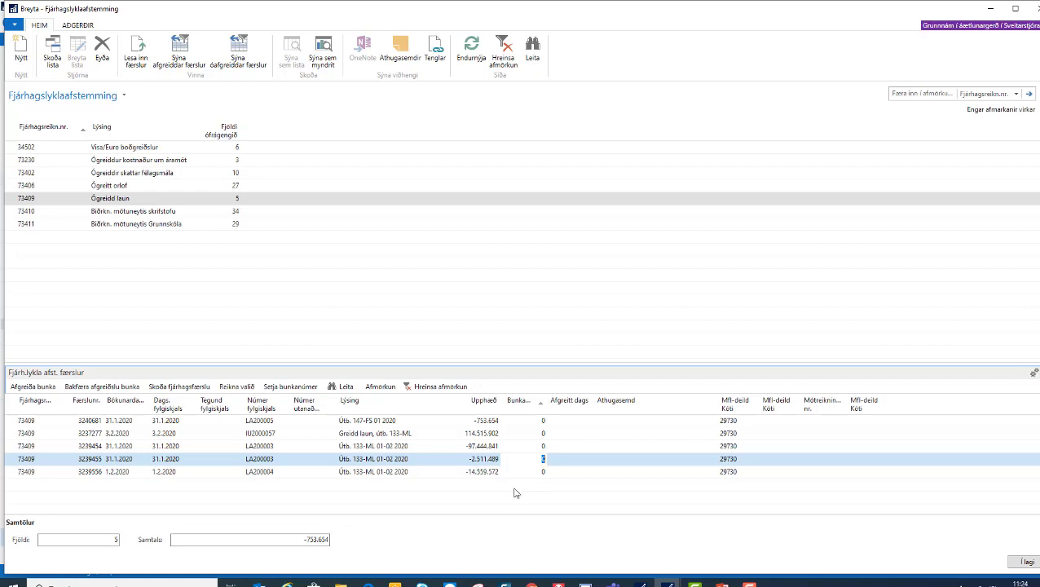
{"action": "left_click", "coordinate": [1023, 562]}
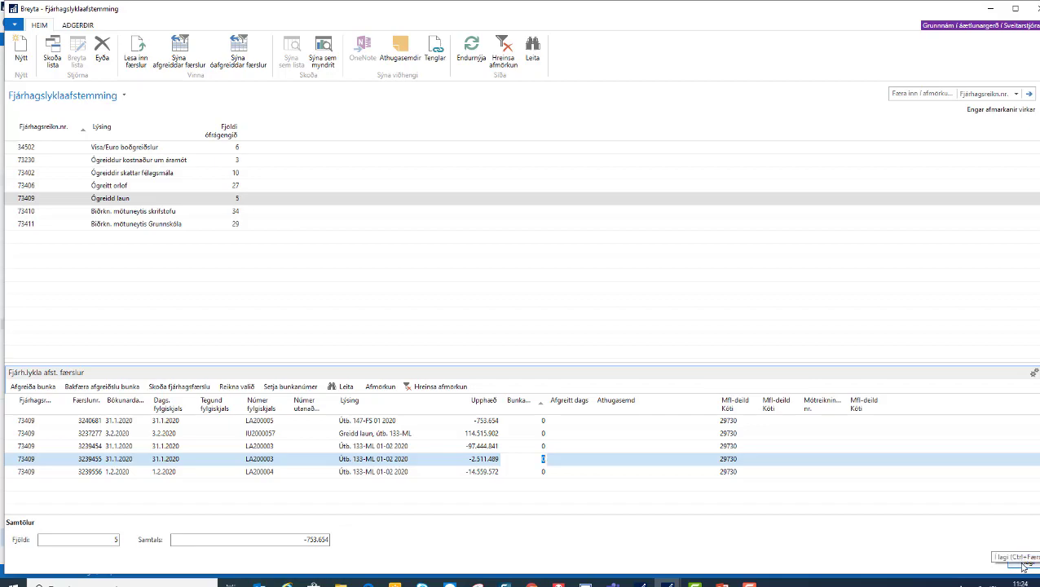